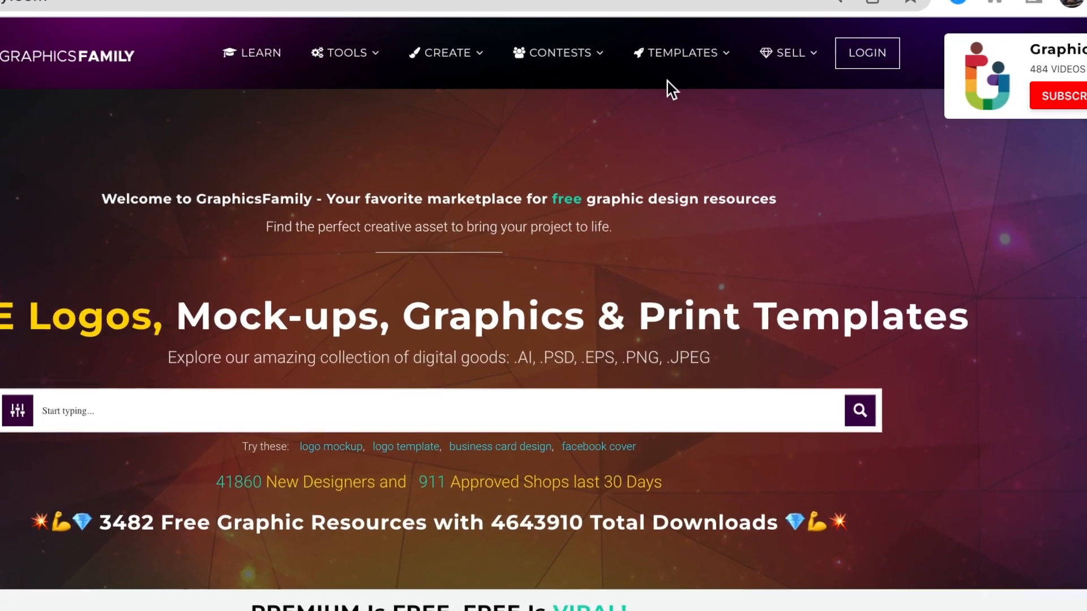
Search the site for "branding" and open the Free Cool Business Card Mockup Template from the results.
mouse_move(696, 58)
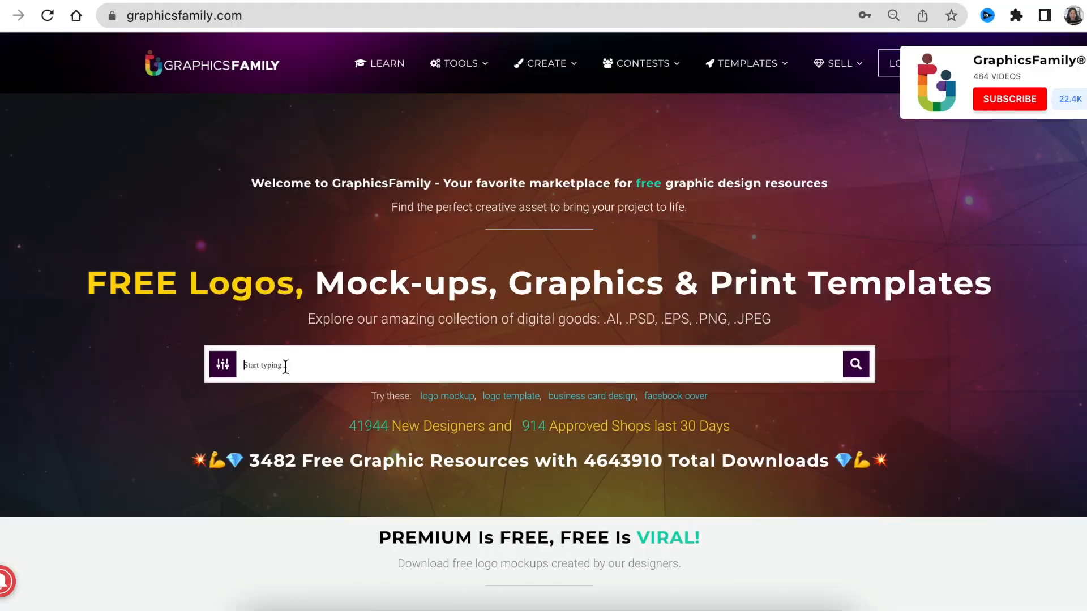
key(ctrl+a)
key(BackSpace)
text(bran)
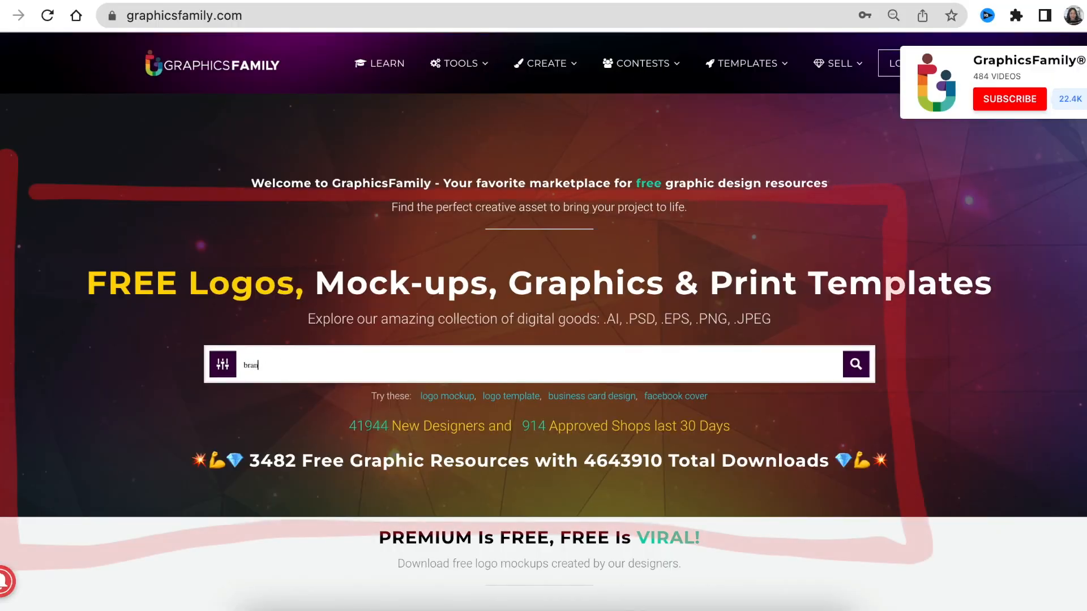
text(ding)
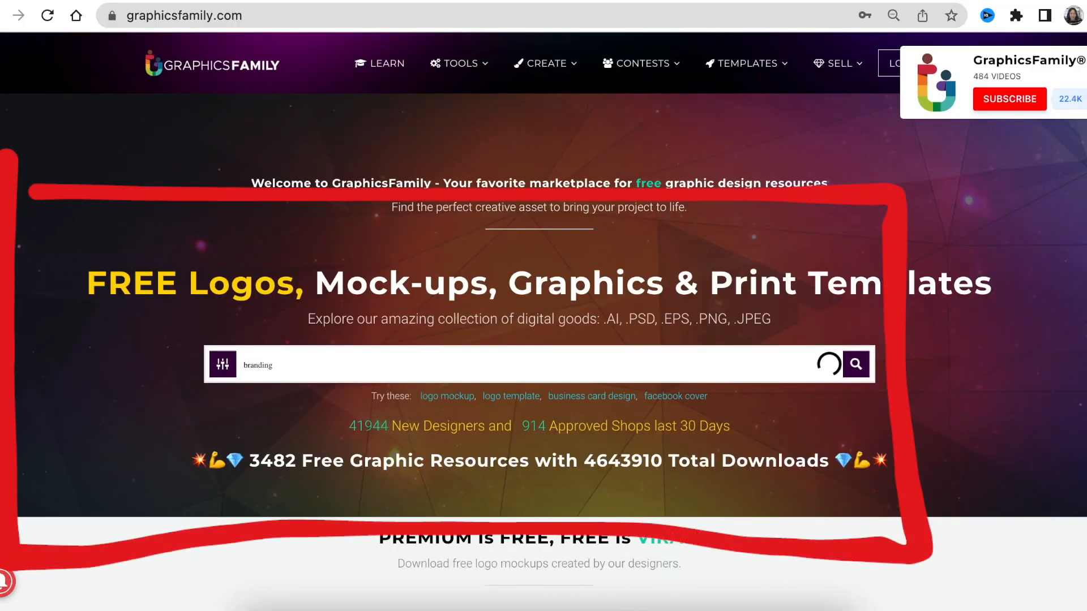
scroll(373, 340, down, 3)
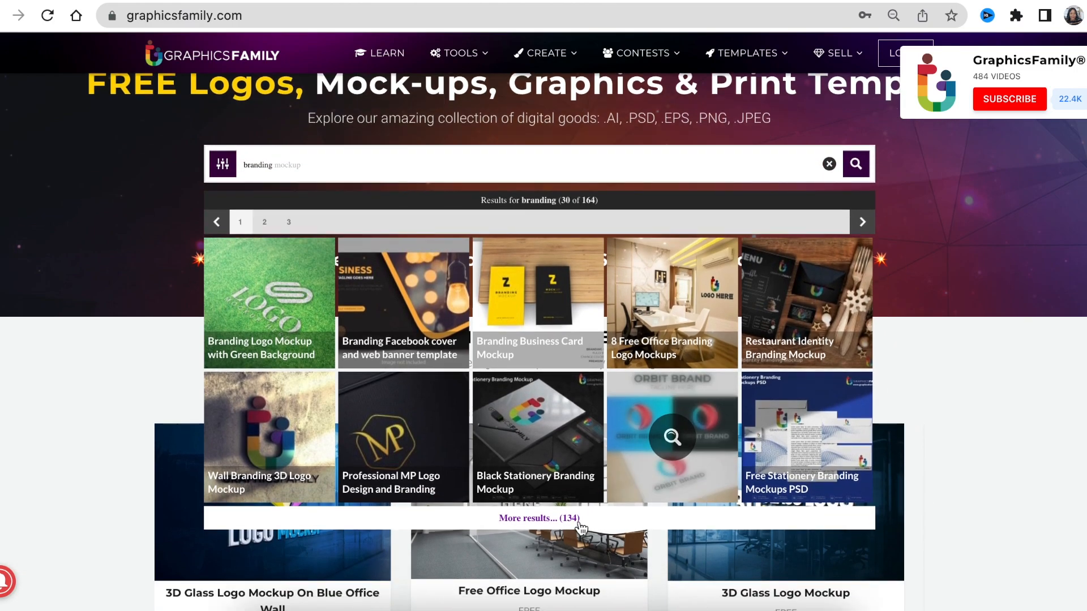
click(563, 518)
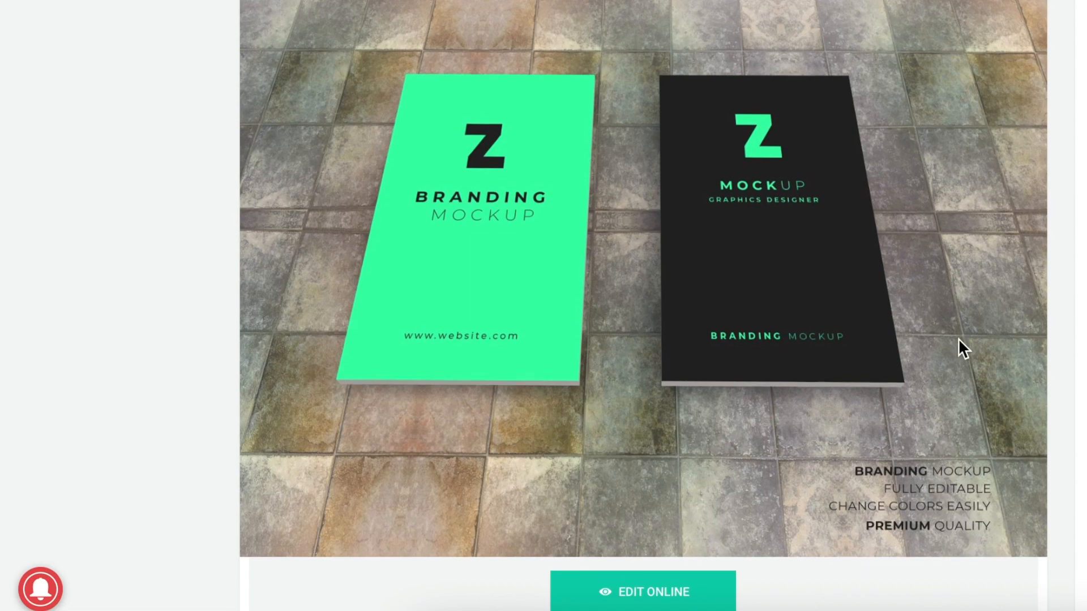
Scroll through the template page to review its description and download option.
scroll(958, 337, down, 1)
scroll(957, 338, down, 1)
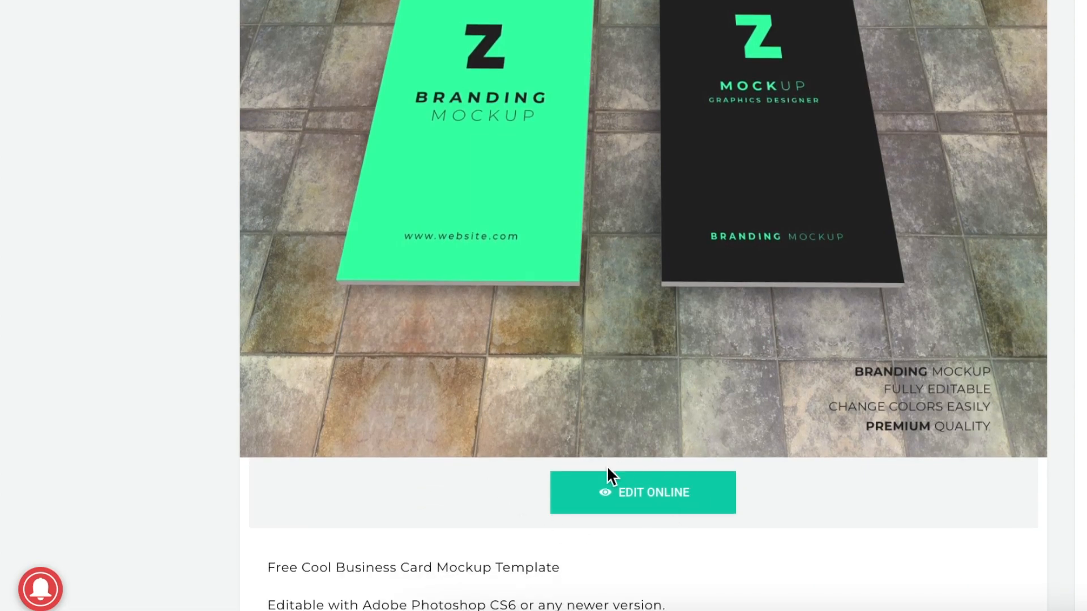
scroll(661, 529, down, 9)
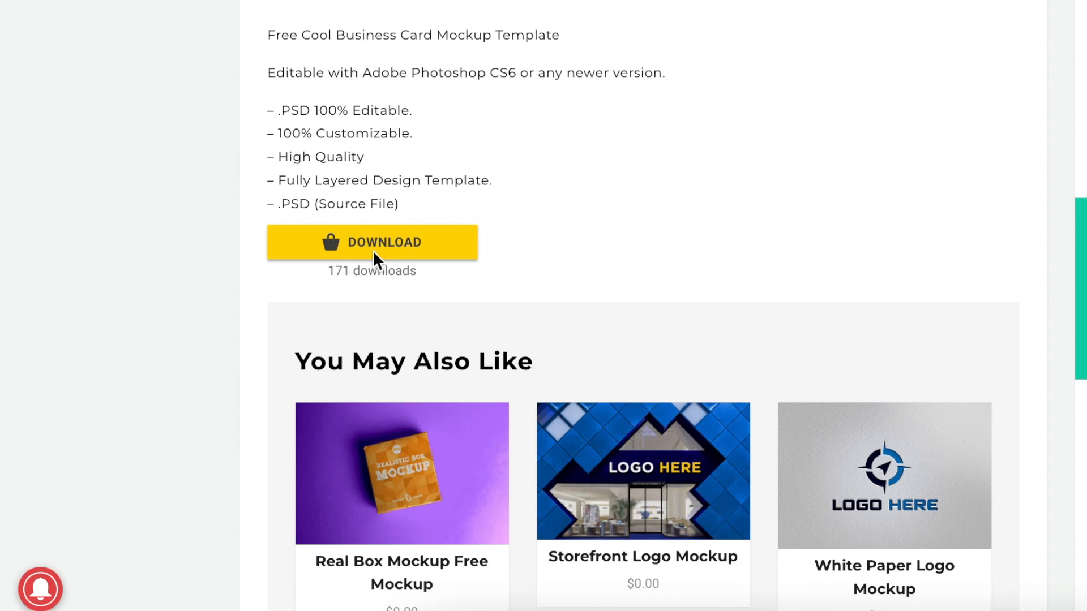
scroll(373, 250, up, 13)
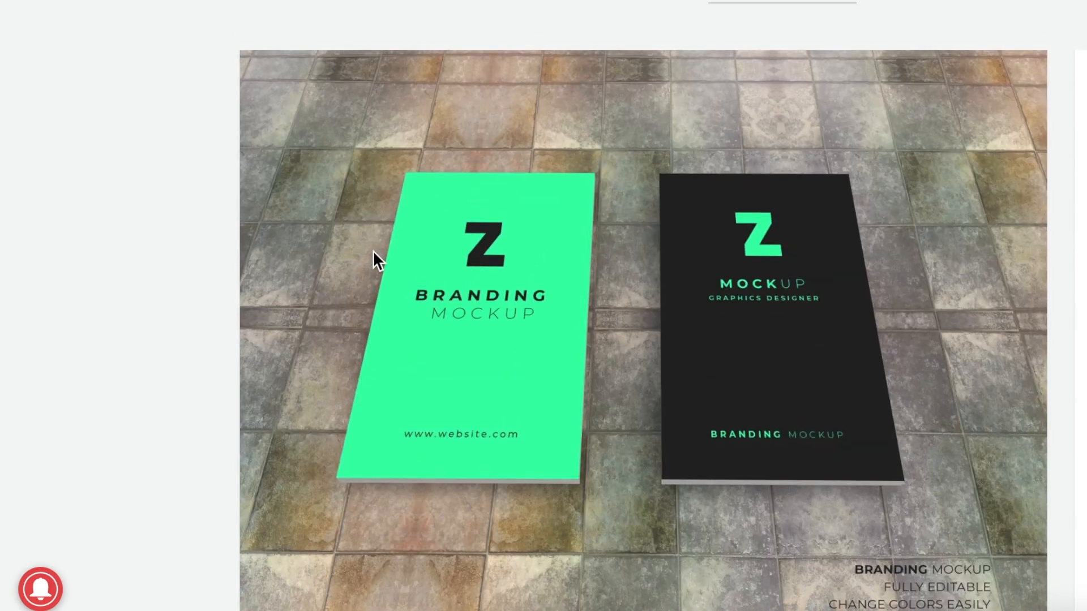
scroll(372, 250, down, 3)
scroll(373, 250, up, 1)
scroll(417, 357, up, 1)
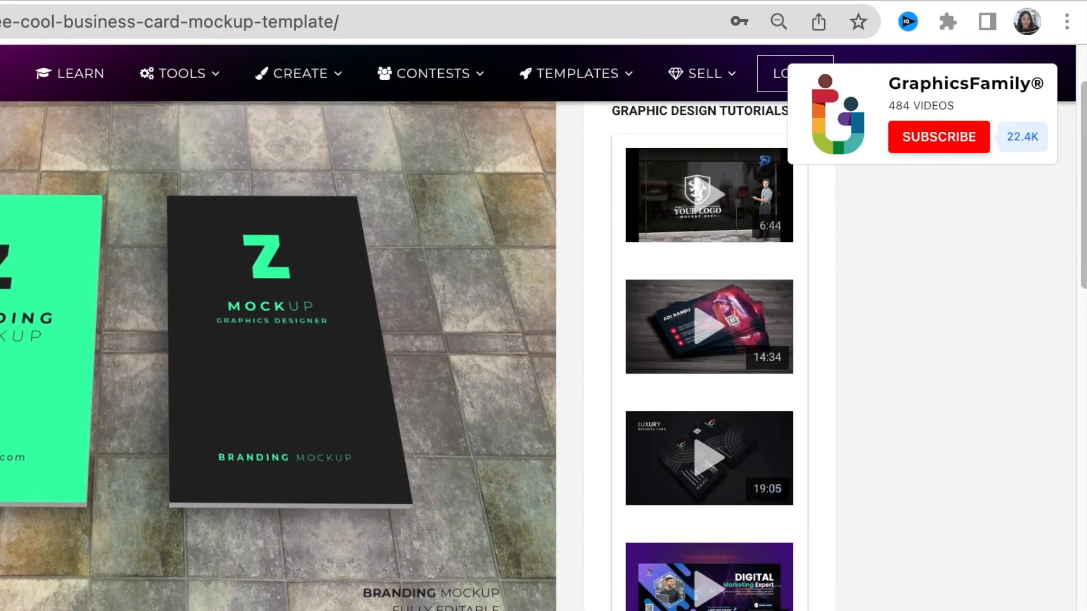
Open the business card mockup in the online editor.
click(1065, 24)
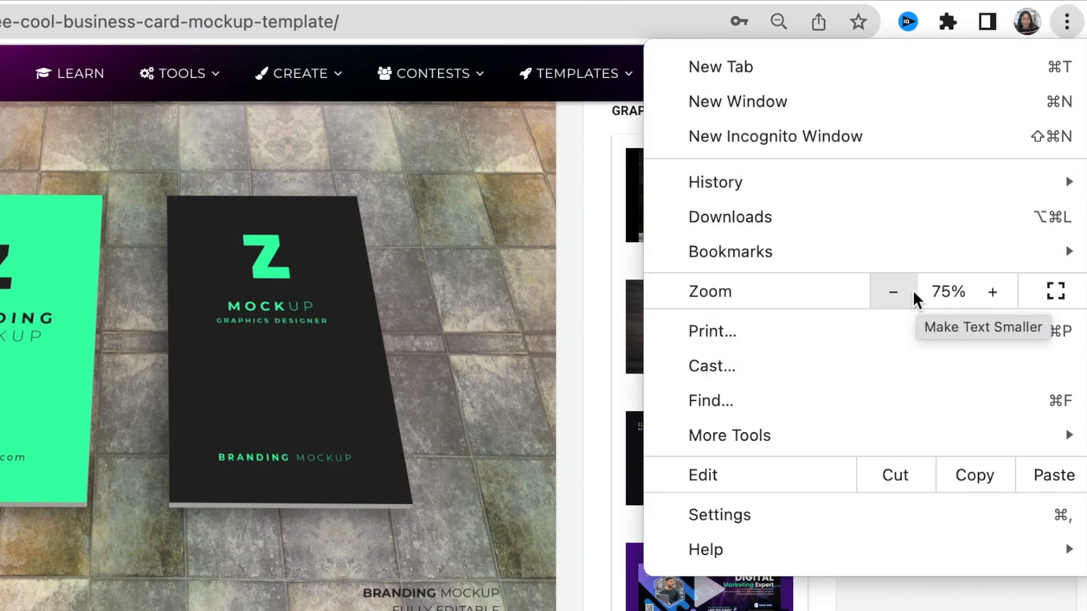
click(892, 297)
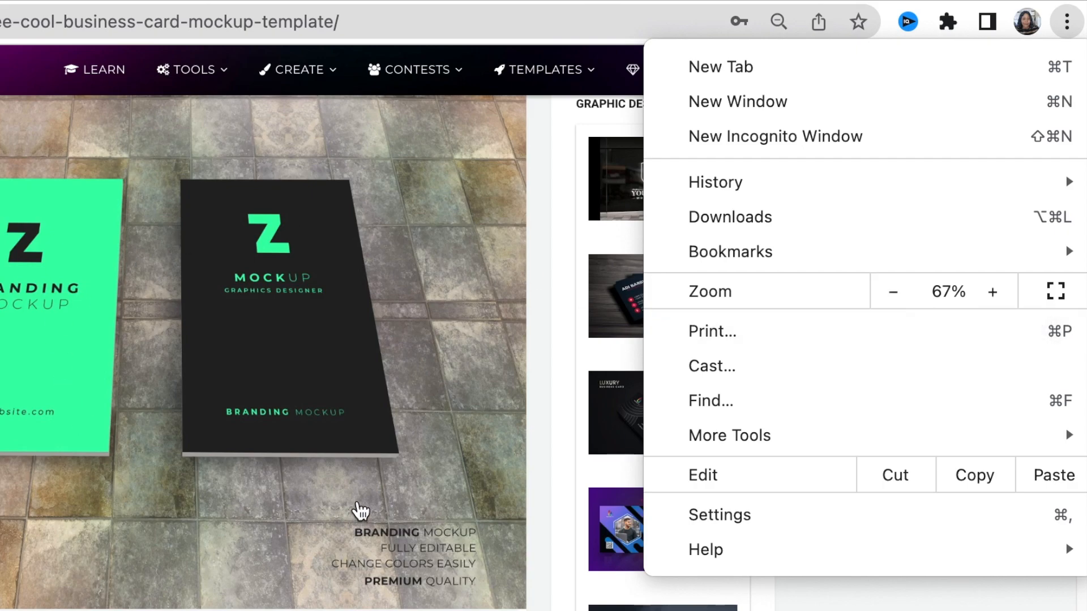
key(Escape)
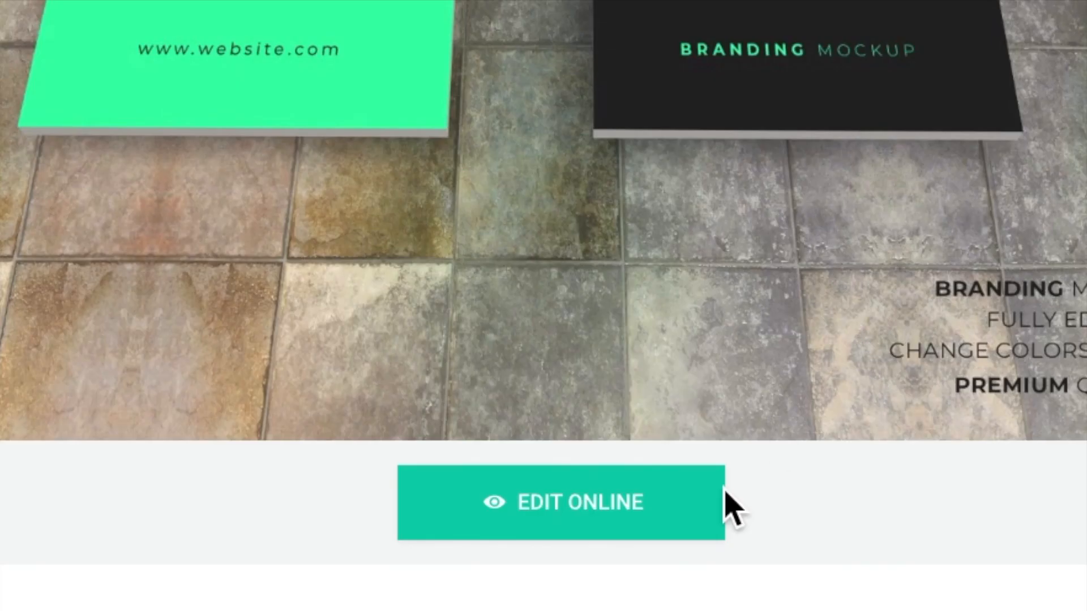
click(576, 503)
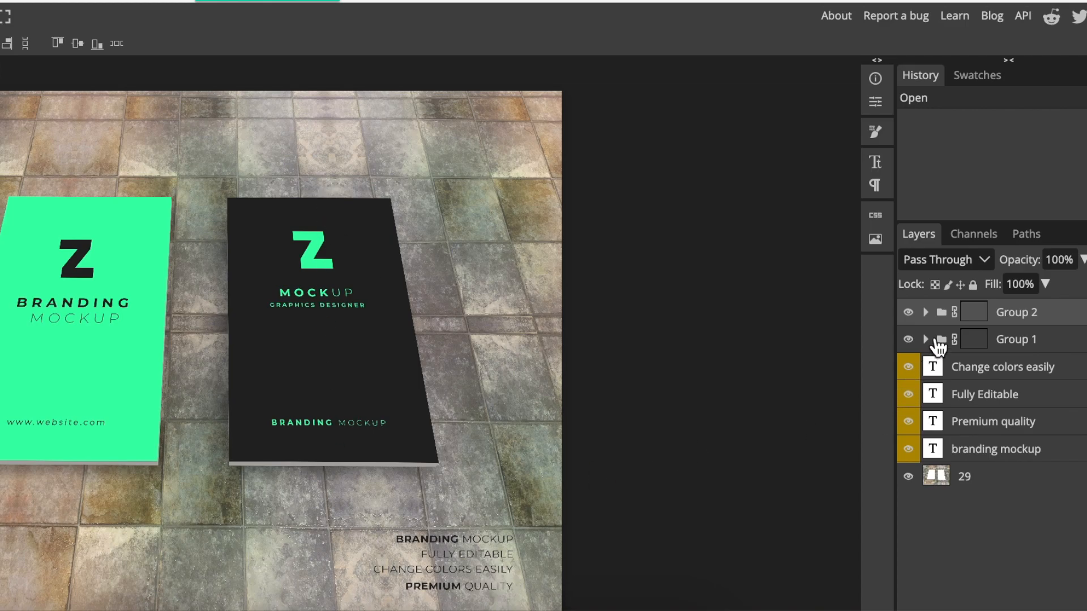
Toggle the visibility of the caption text layers and the background photo layer.
click(925, 312)
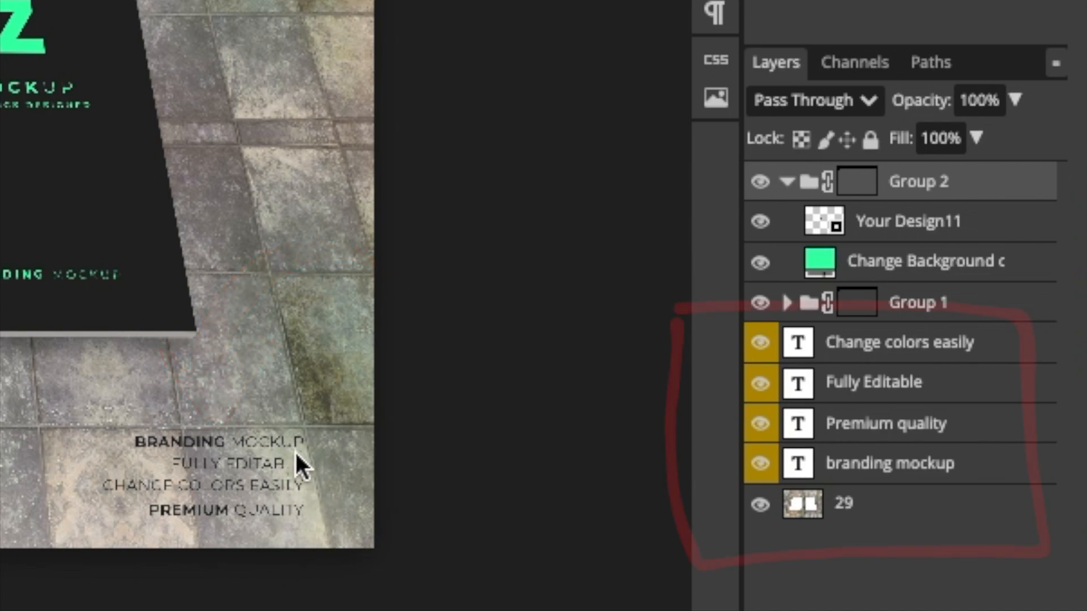
click(769, 346)
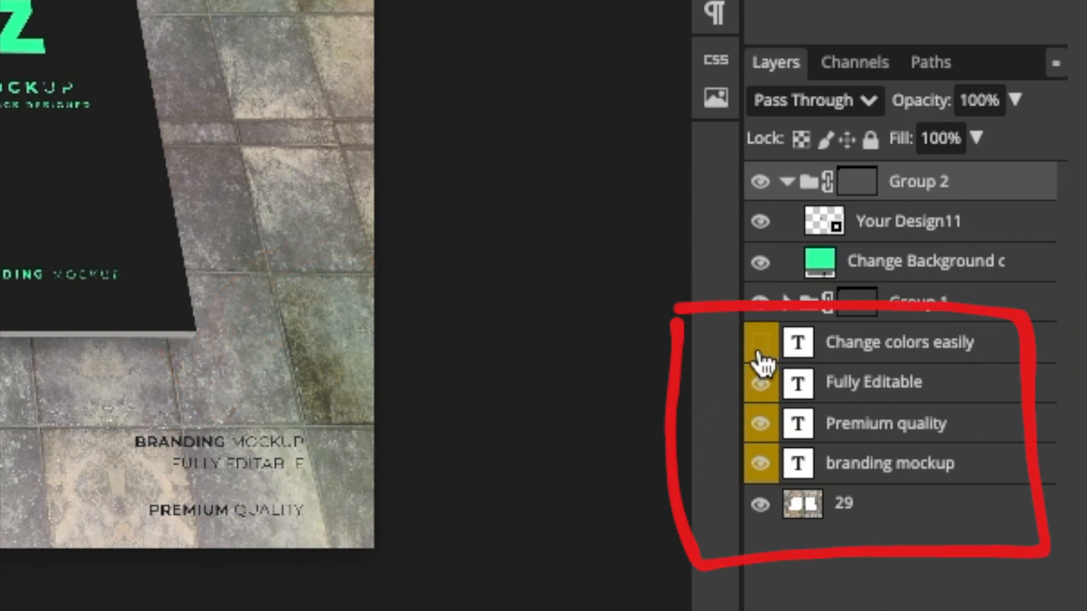
click(767, 390)
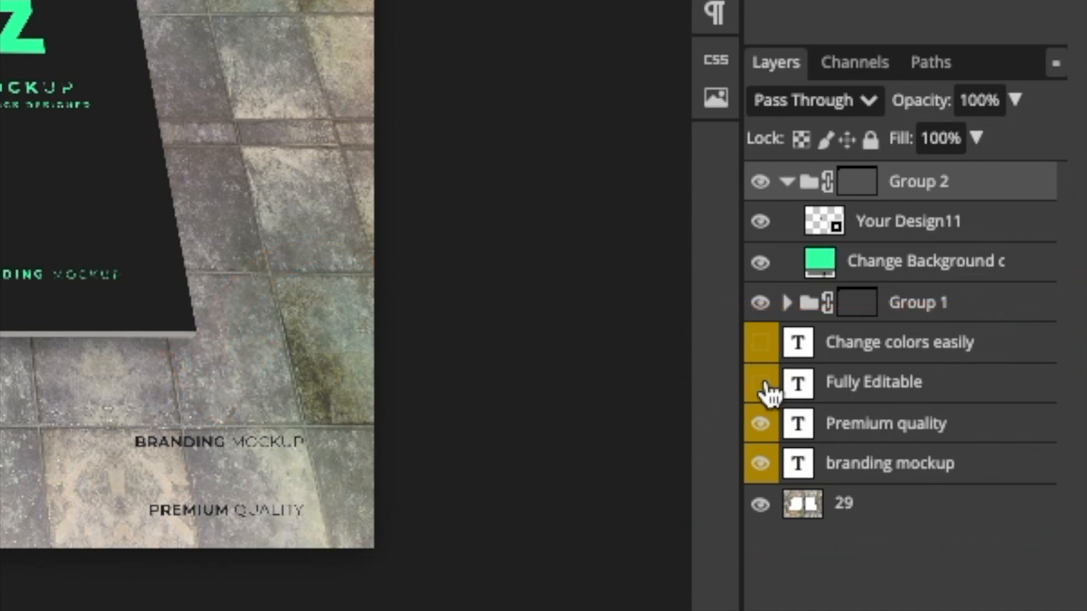
click(768, 435)
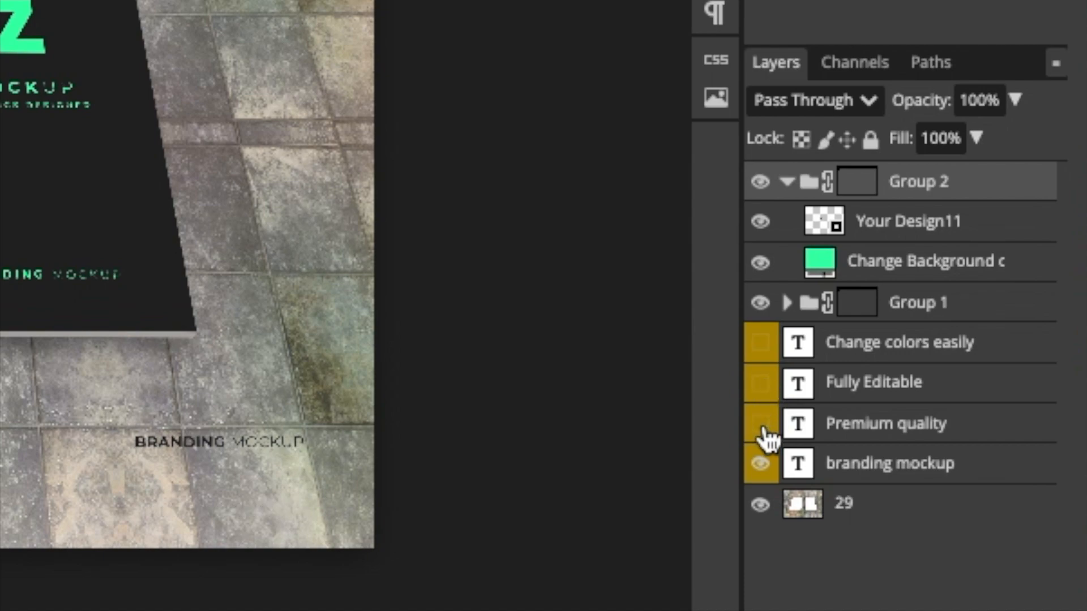
click(764, 474)
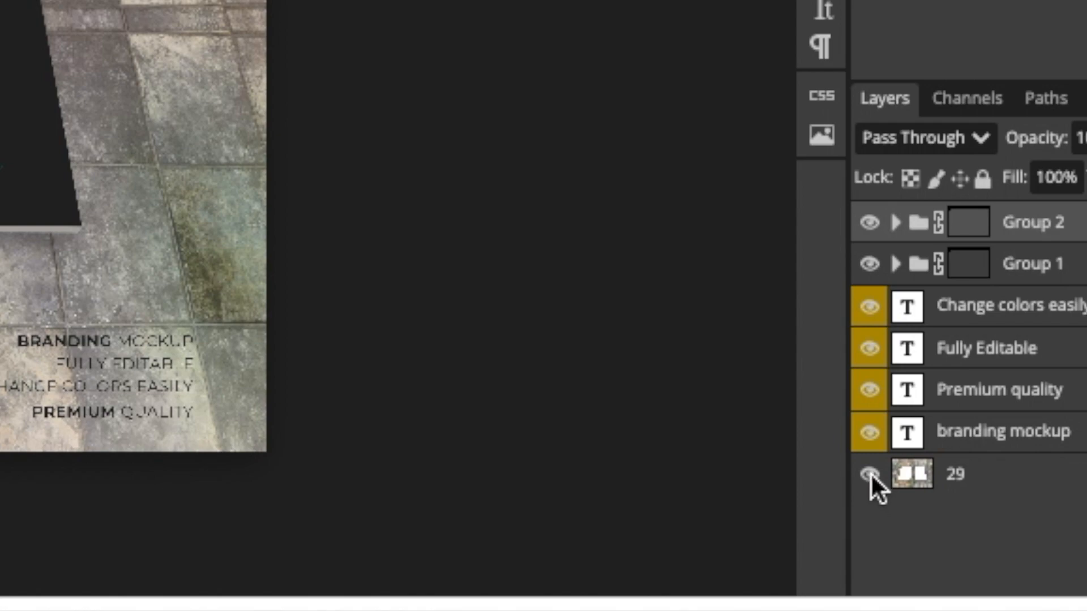
click(869, 475)
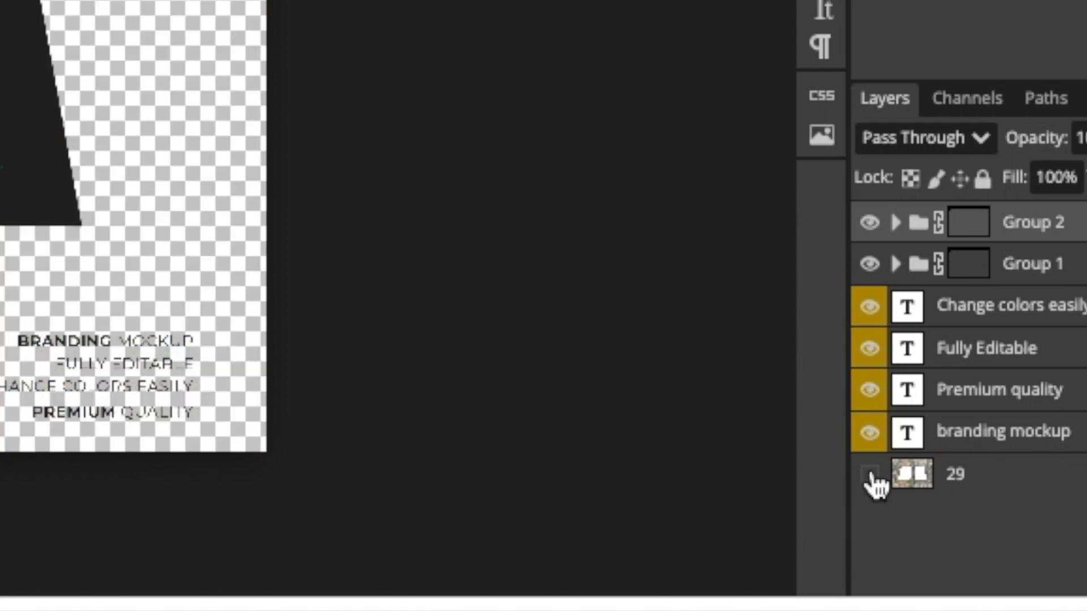
click(870, 475)
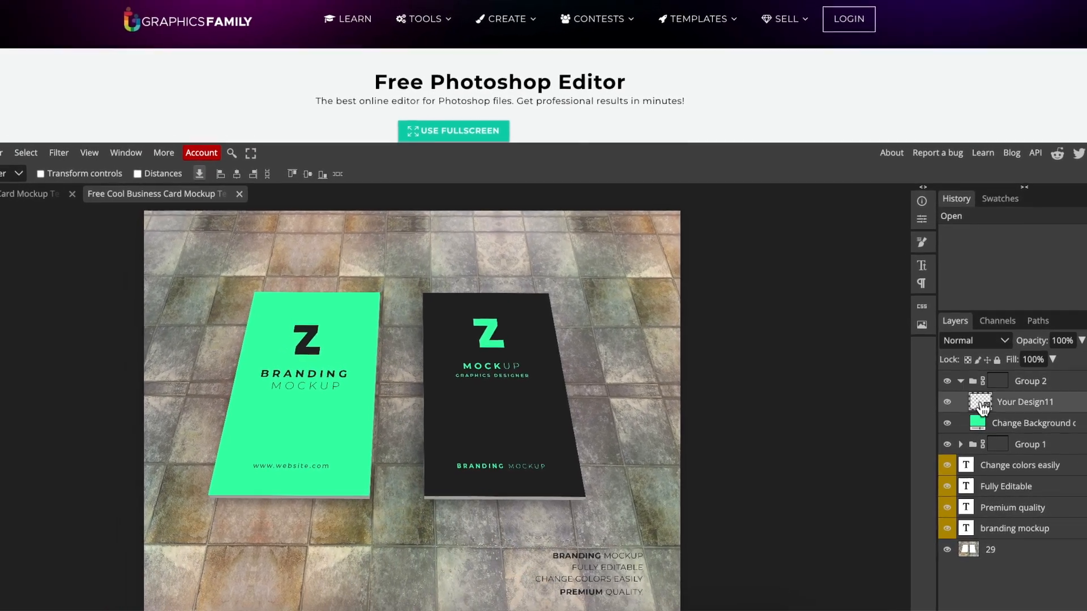
Open the Your Design11 smart object and hide its text and rectangle layers.
double_click(978, 399)
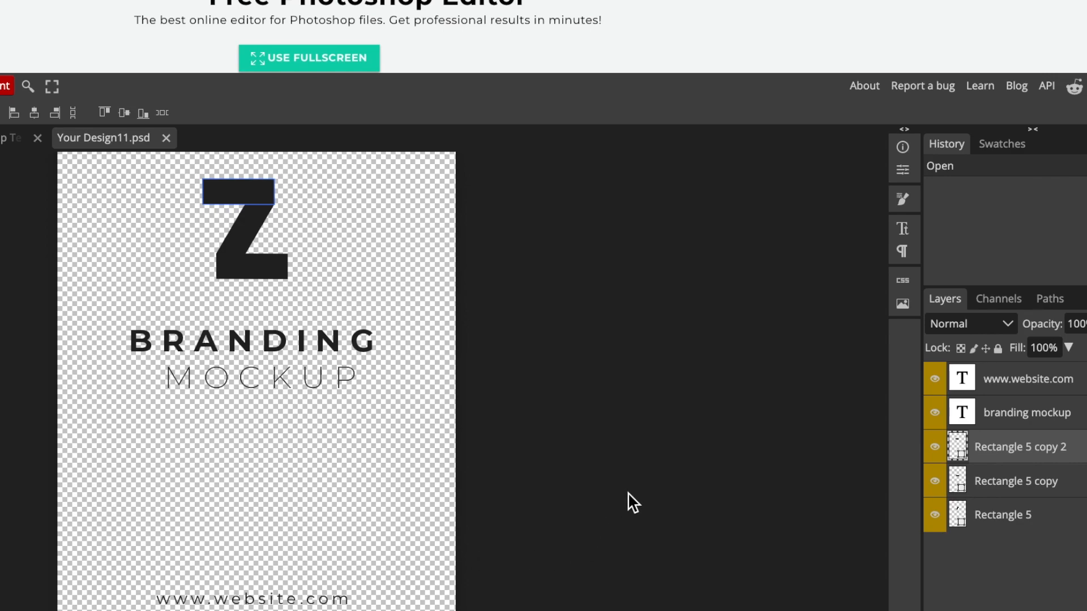
click(934, 379)
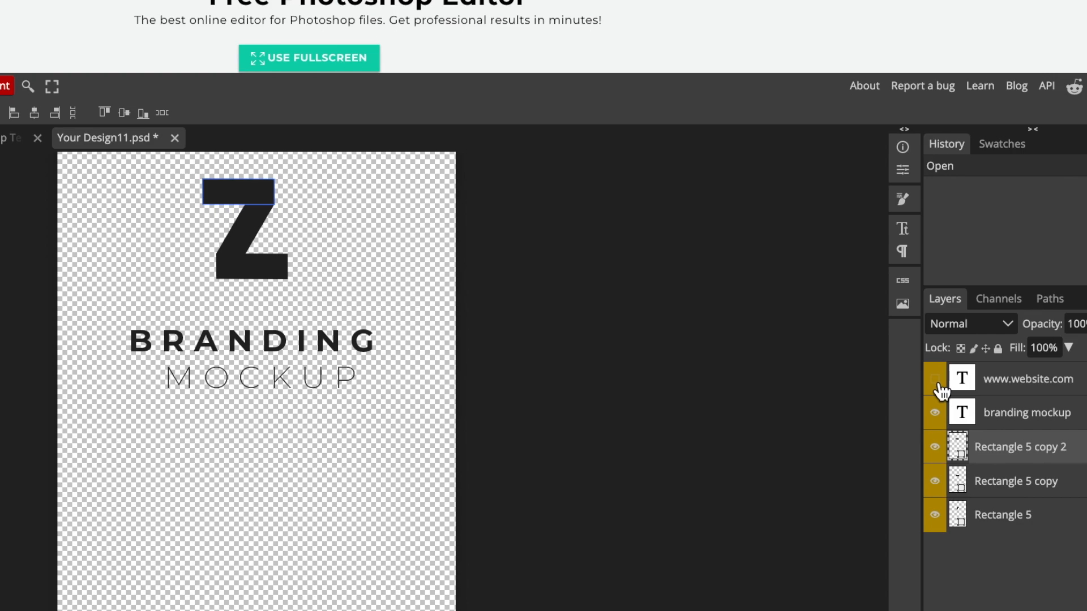
click(935, 412)
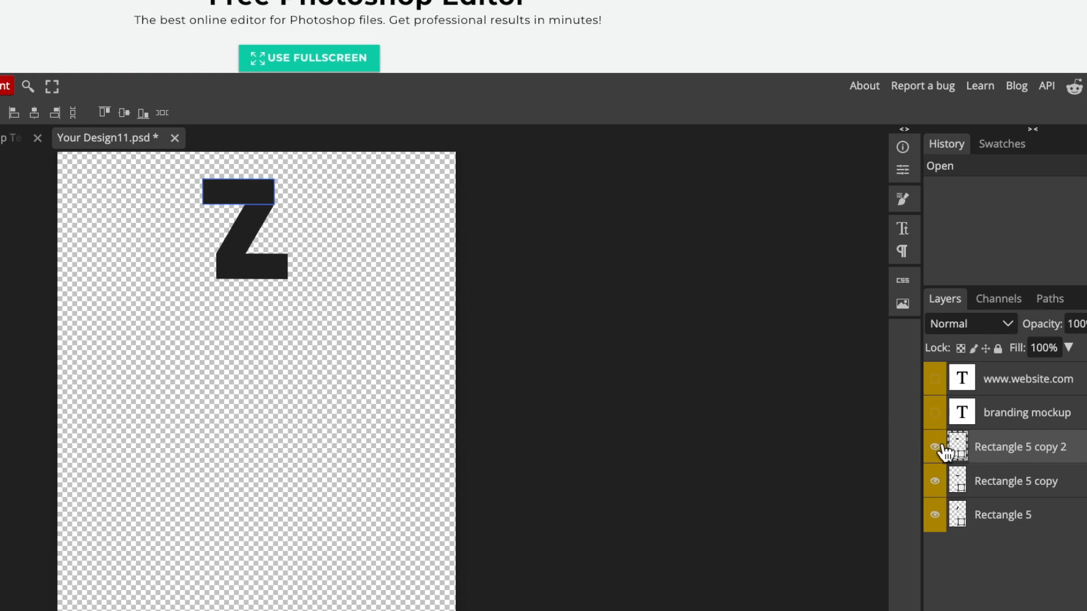
click(935, 447)
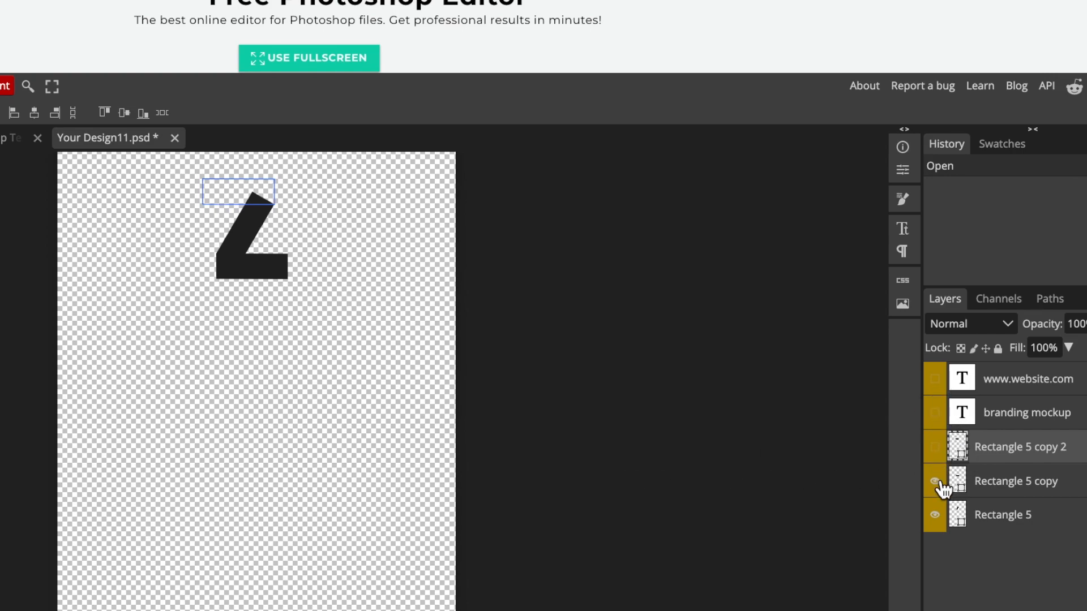
click(936, 481)
click(936, 516)
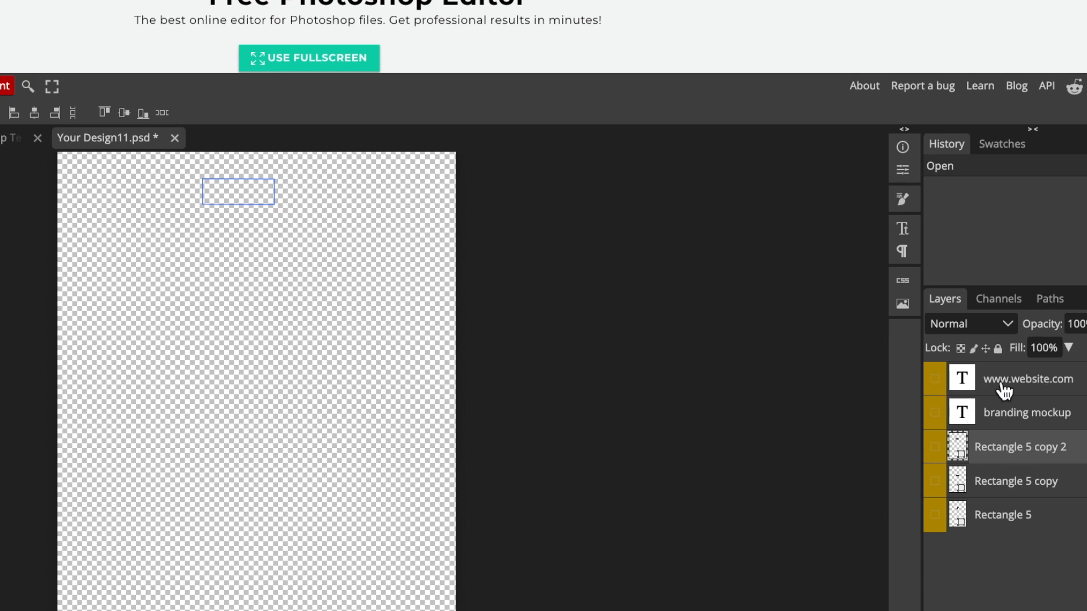
Place the HP Building Logo 2 PNG from Downloads into the smart object.
key(t)
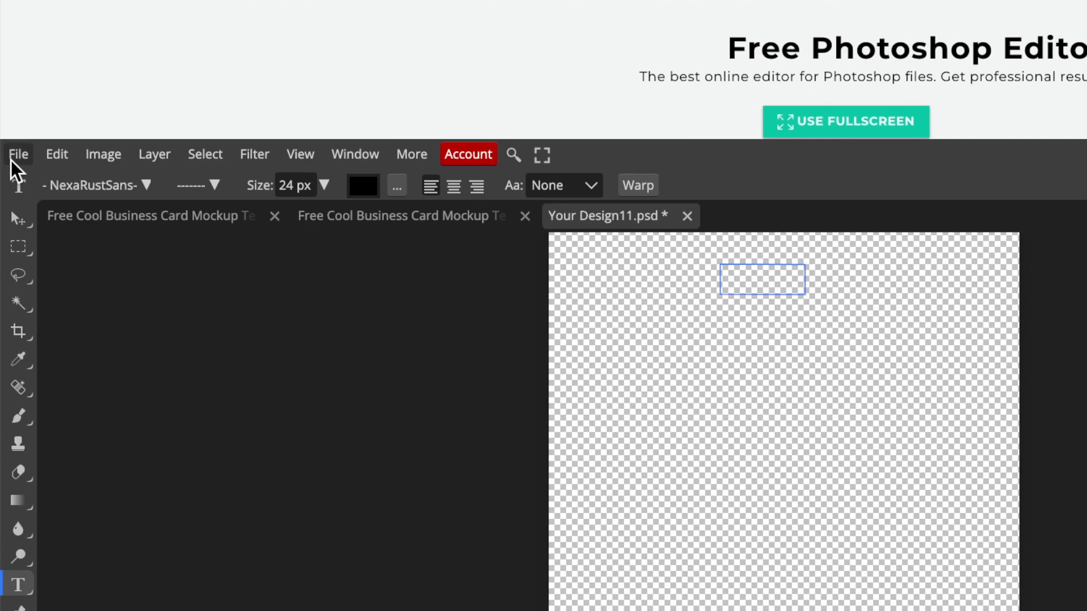
click(12, 157)
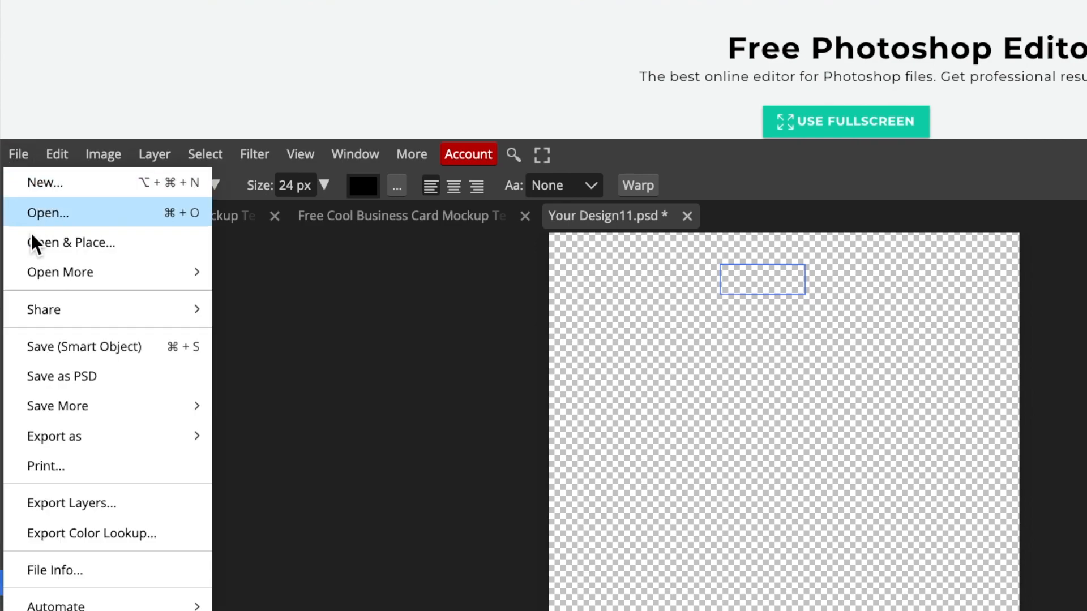
click(79, 240)
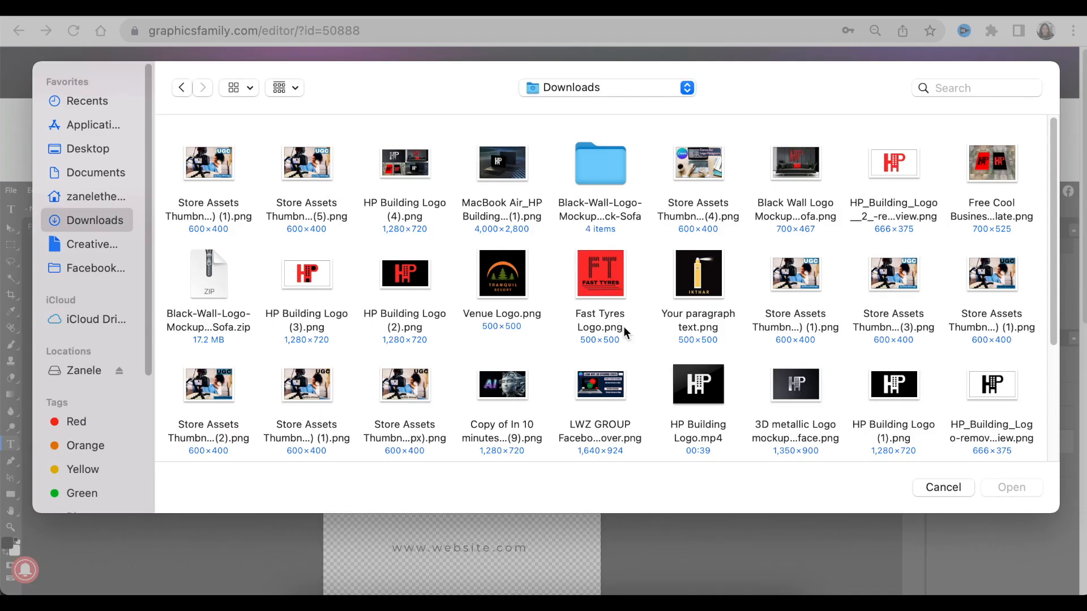
click(880, 209)
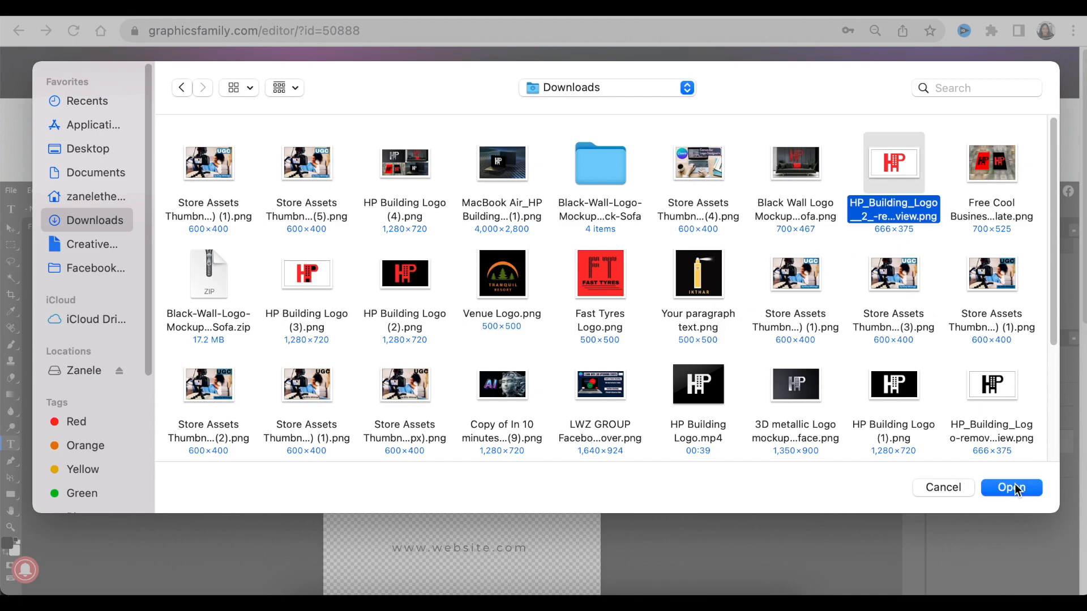
click(1010, 488)
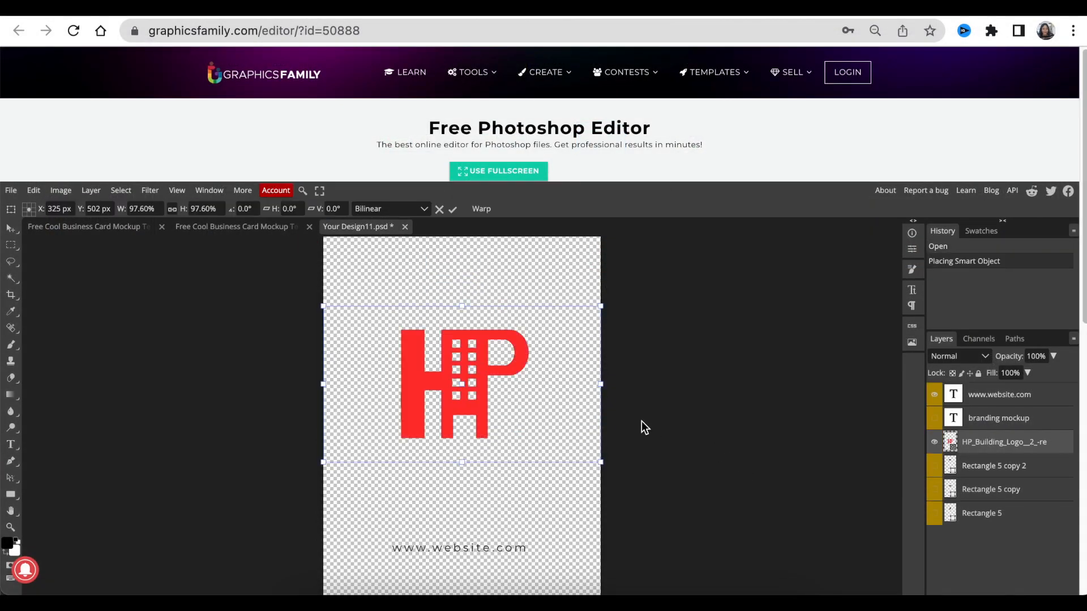
Enlarge the placed logo to about 151% and reposition it on the card, then save the smart object.
drag(600, 463, 762, 590)
drag(563, 477, 481, 454)
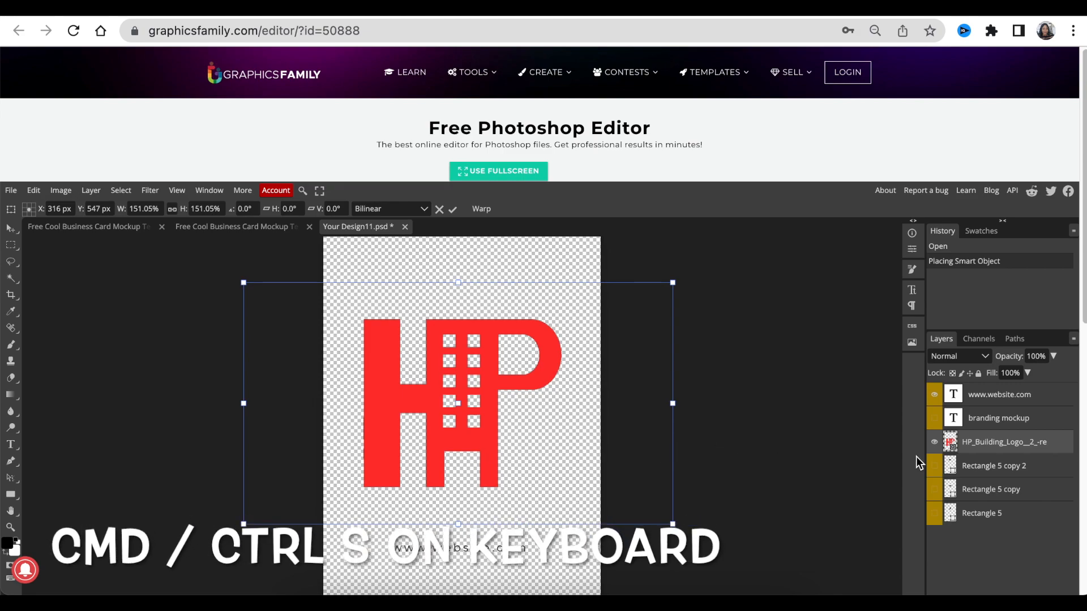
key(ctrl+s)
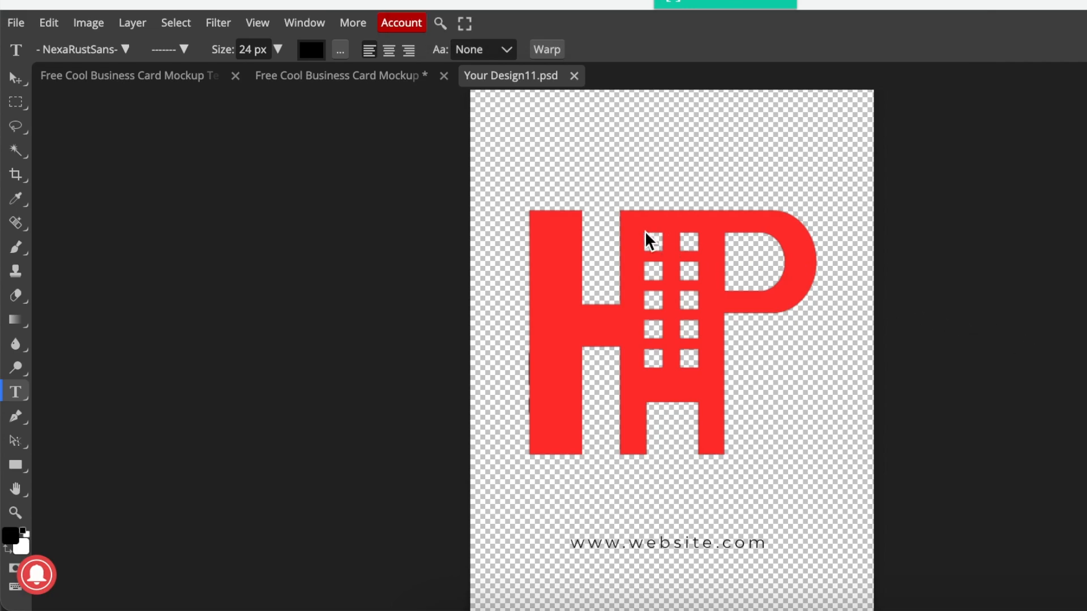
Return to the mockup and change the front card's background colour to white.
click(333, 80)
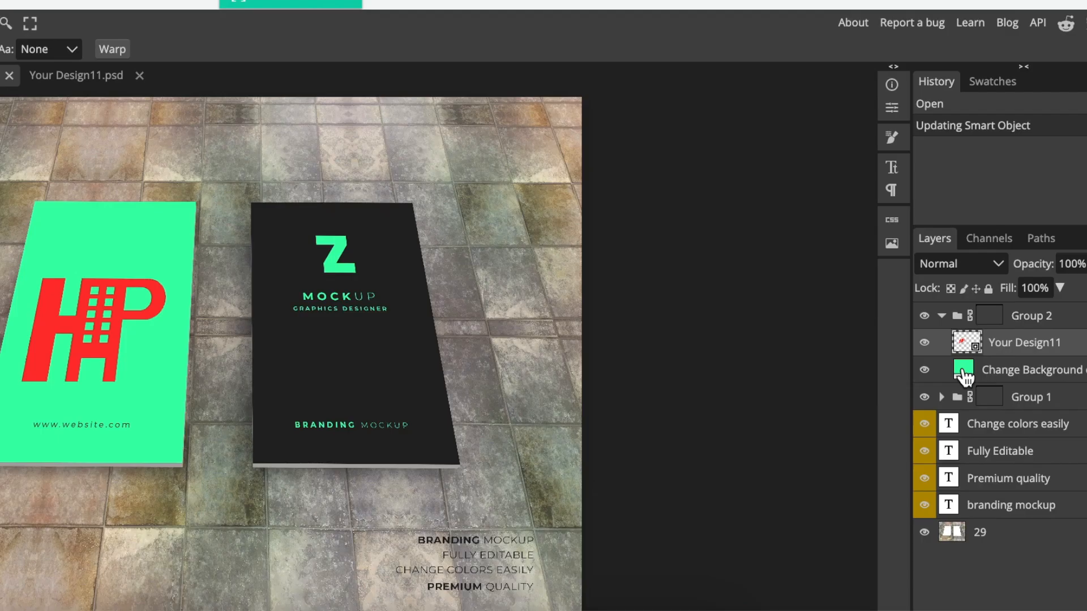
double_click(962, 371)
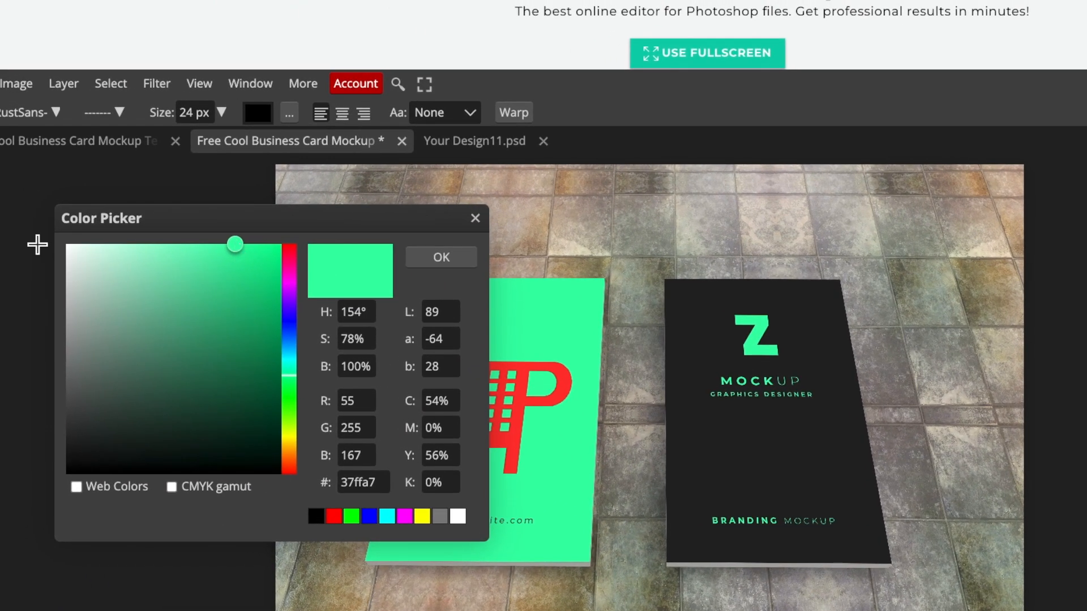
click(66, 244)
click(441, 258)
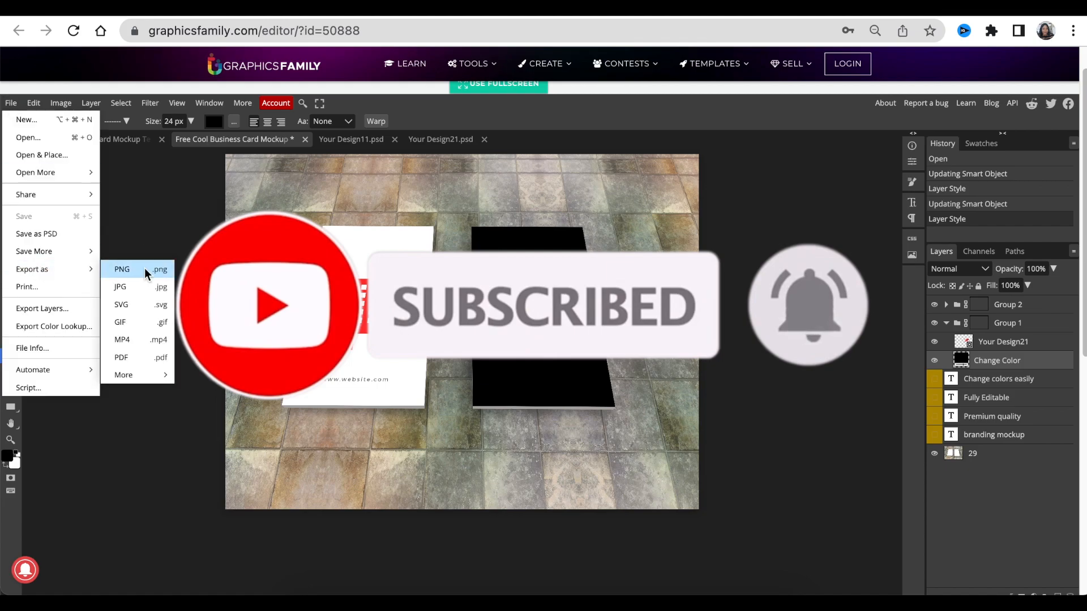
Export the finished mockup as a PNG image resized to 700 px wide and save it.
click(152, 274)
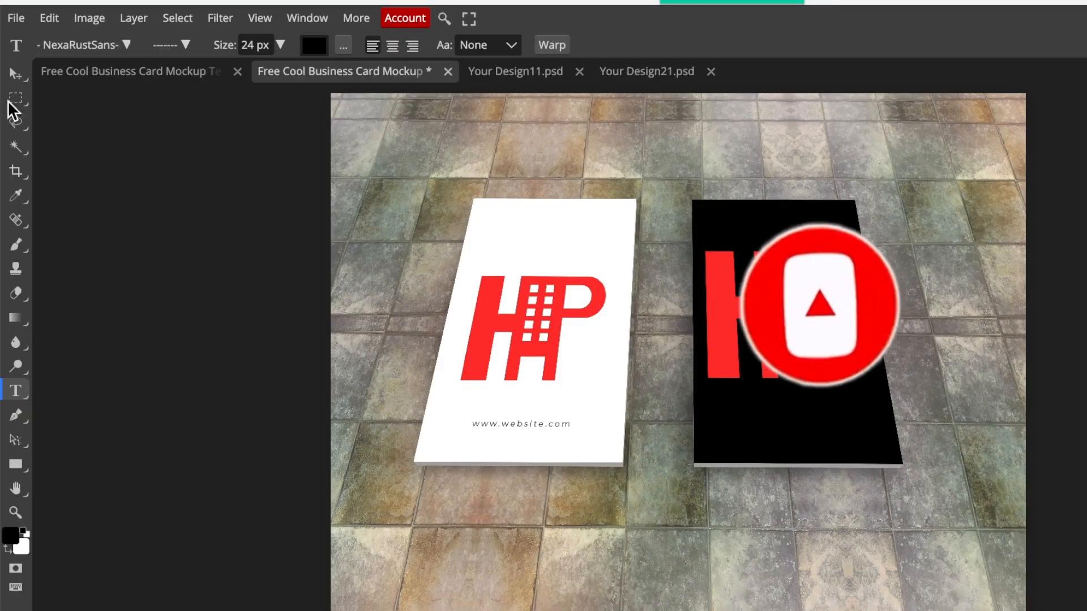
click(15, 18)
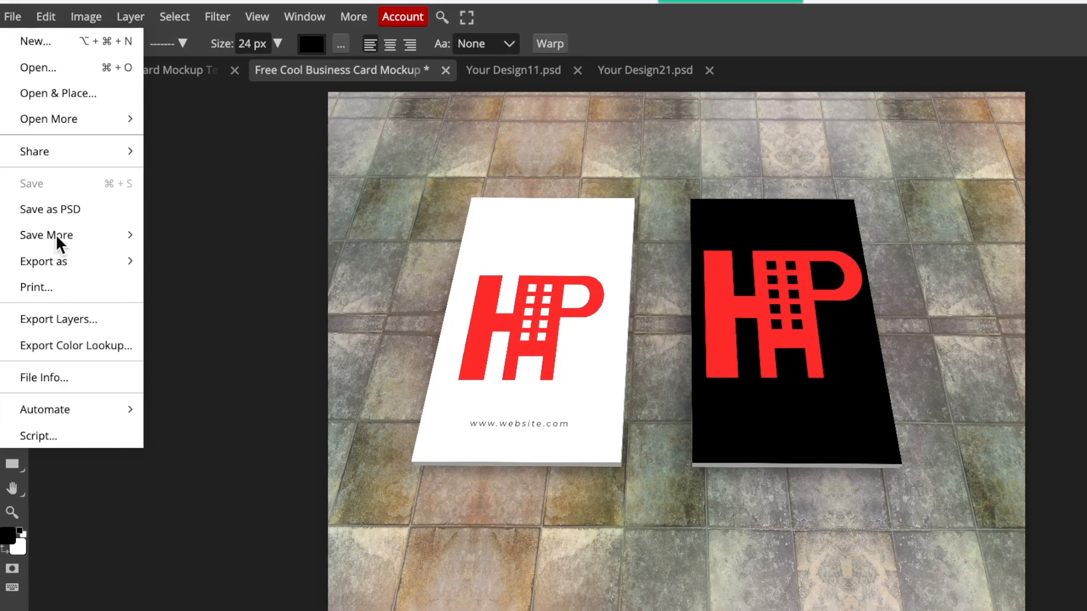
mouse_move(63, 260)
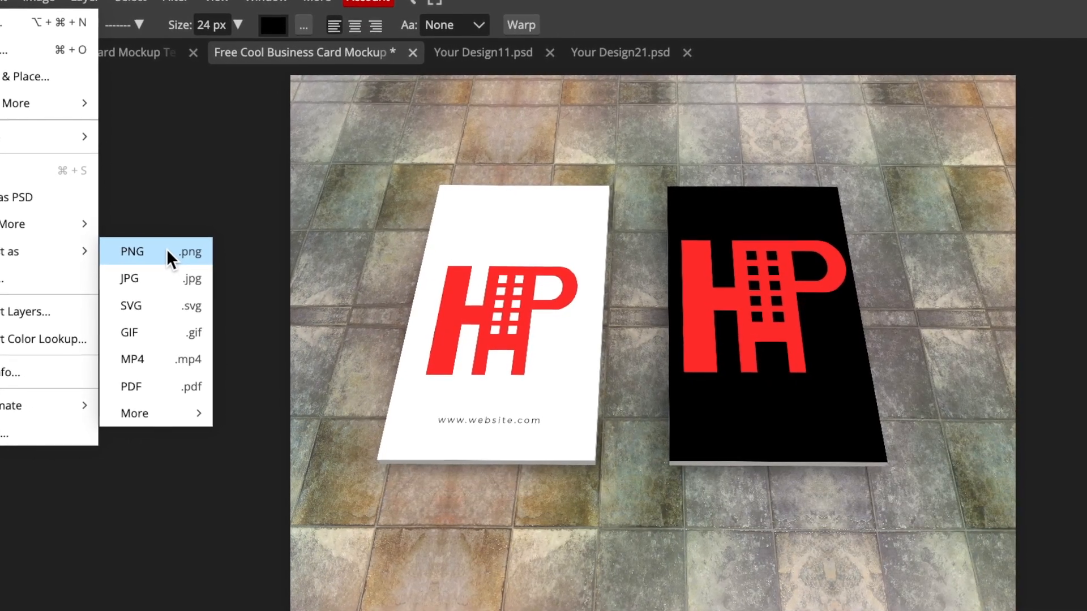
click(169, 254)
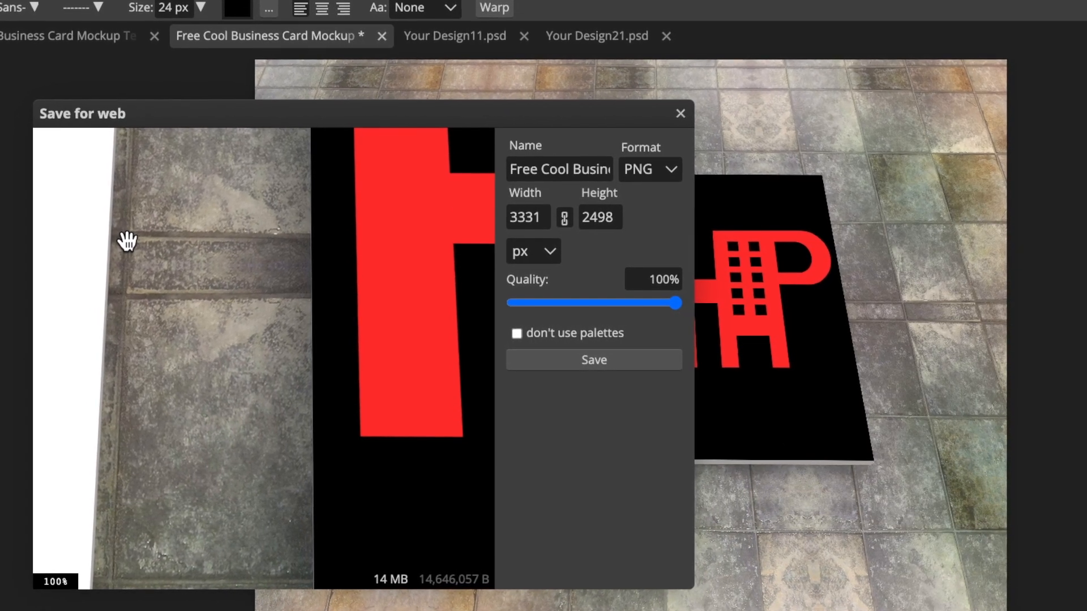
double_click(520, 216)
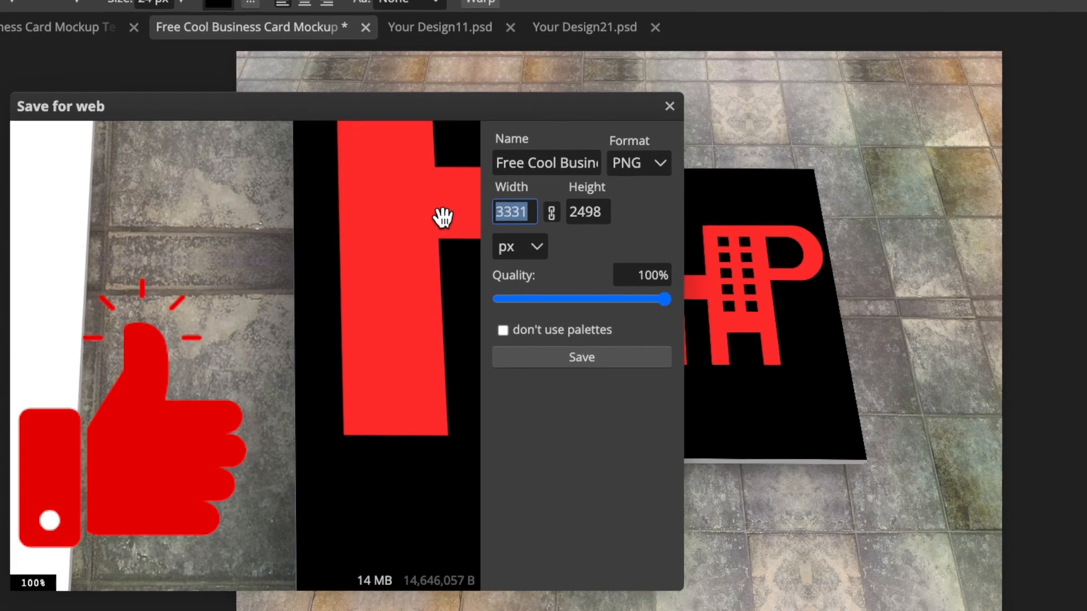
text(700)
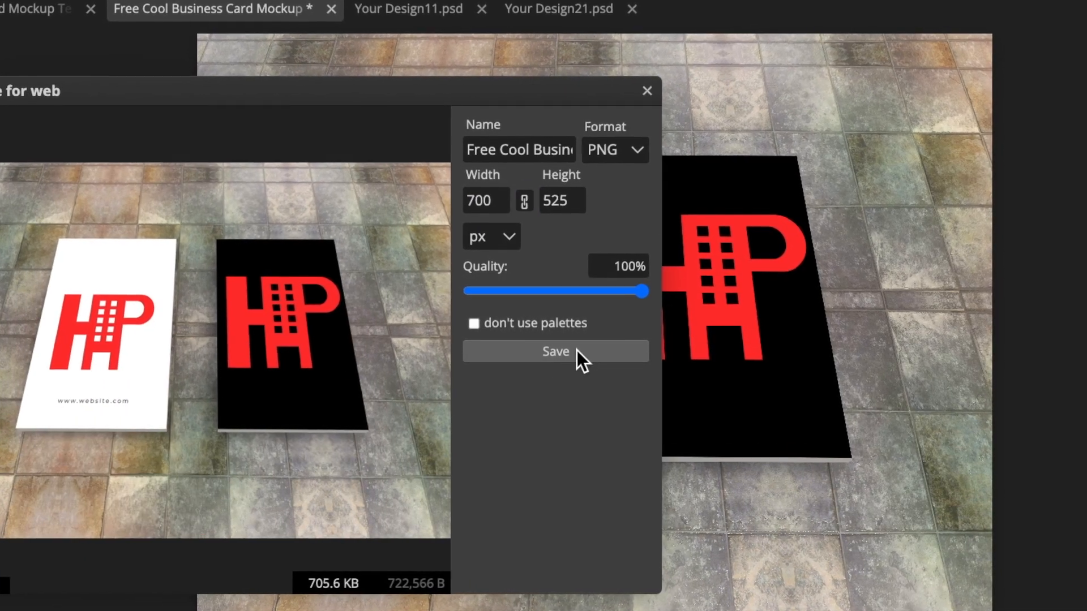
click(583, 355)
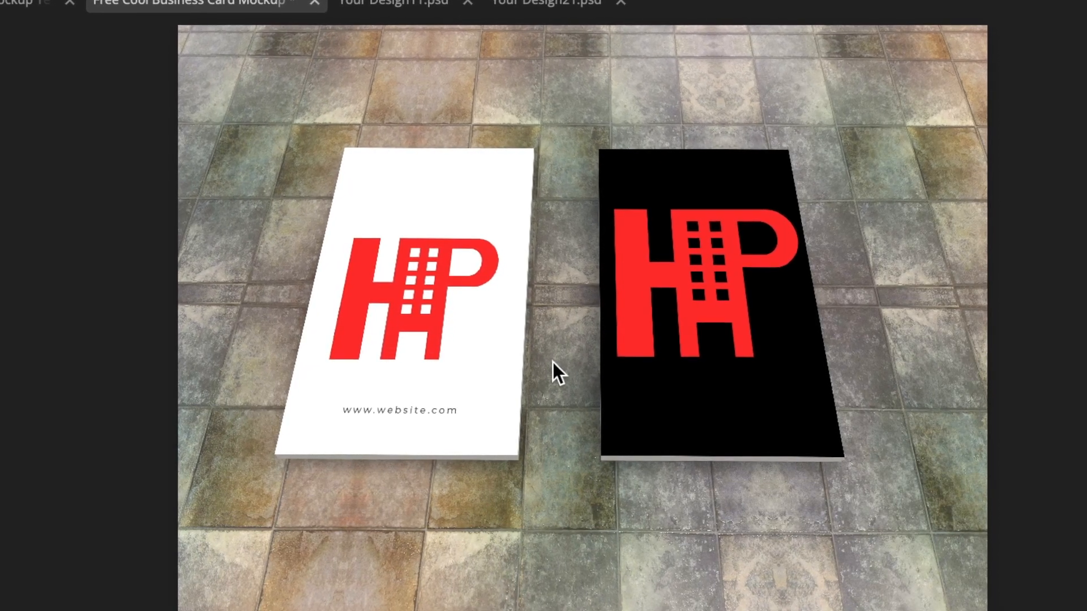